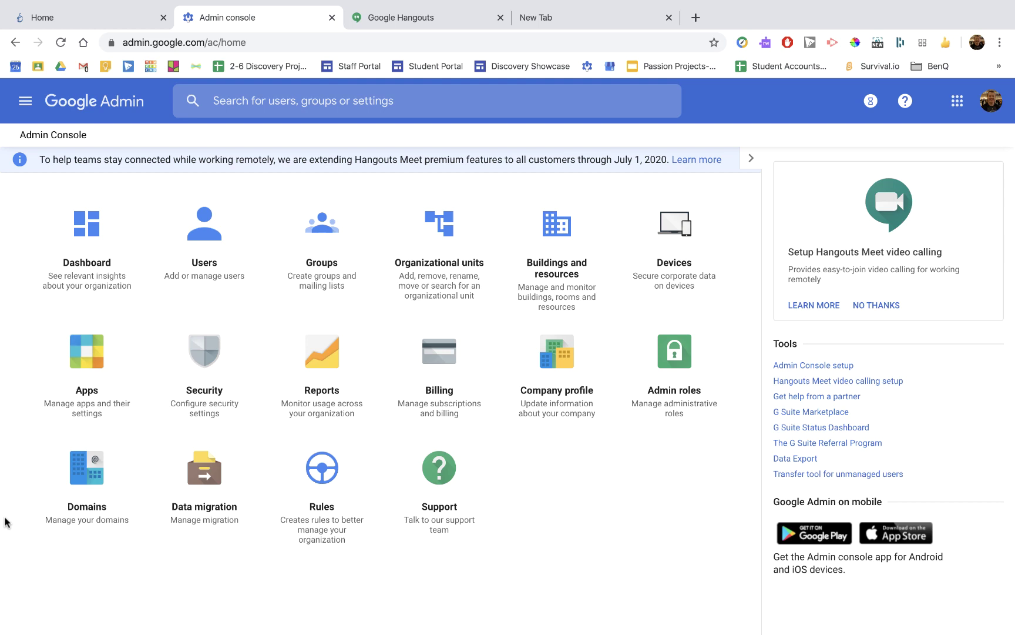
# Go to Apps > G Suite and scroll the core services list to check each service's status.
pyautogui.click(77, 384)
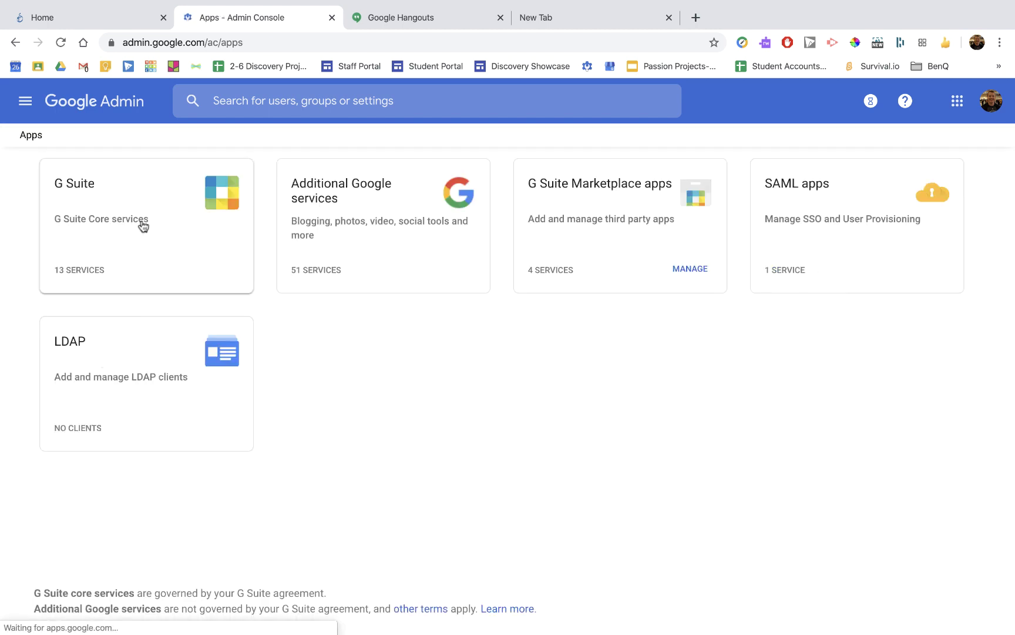
pyautogui.click(132, 207)
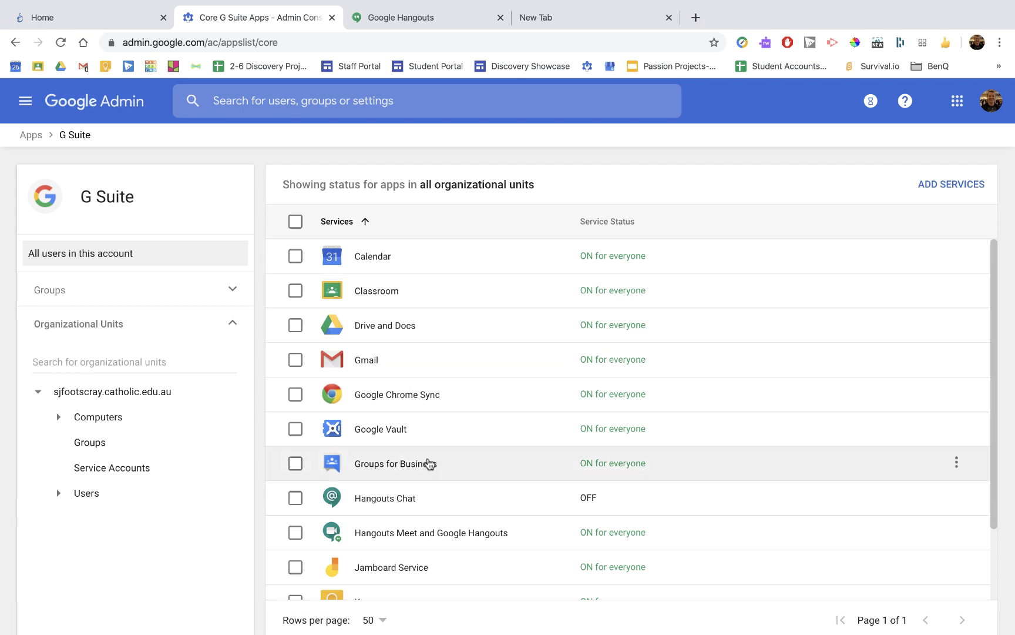
pyautogui.scroll(-3, 426, 465)
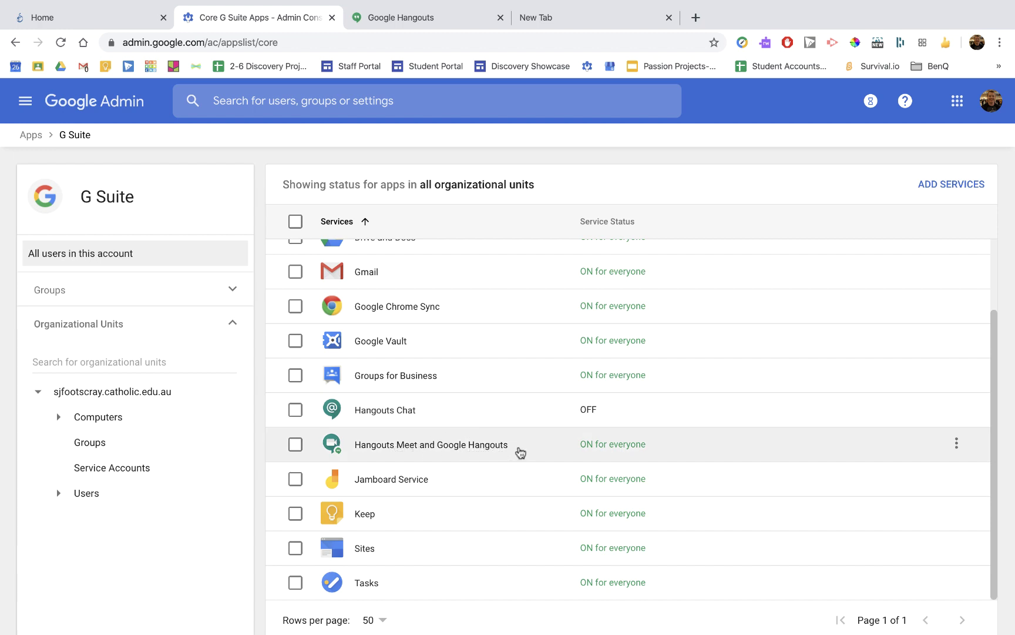
# Open the Hangouts Meet and Google Hangouts service and its full Meet settings page.
pyautogui.click(523, 446)
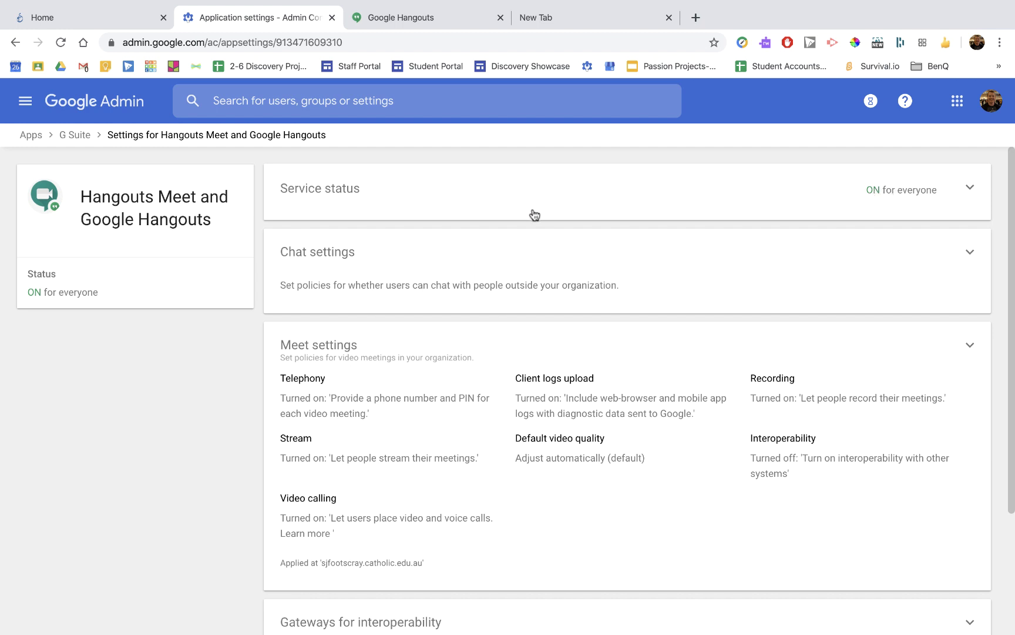
pyautogui.click(458, 379)
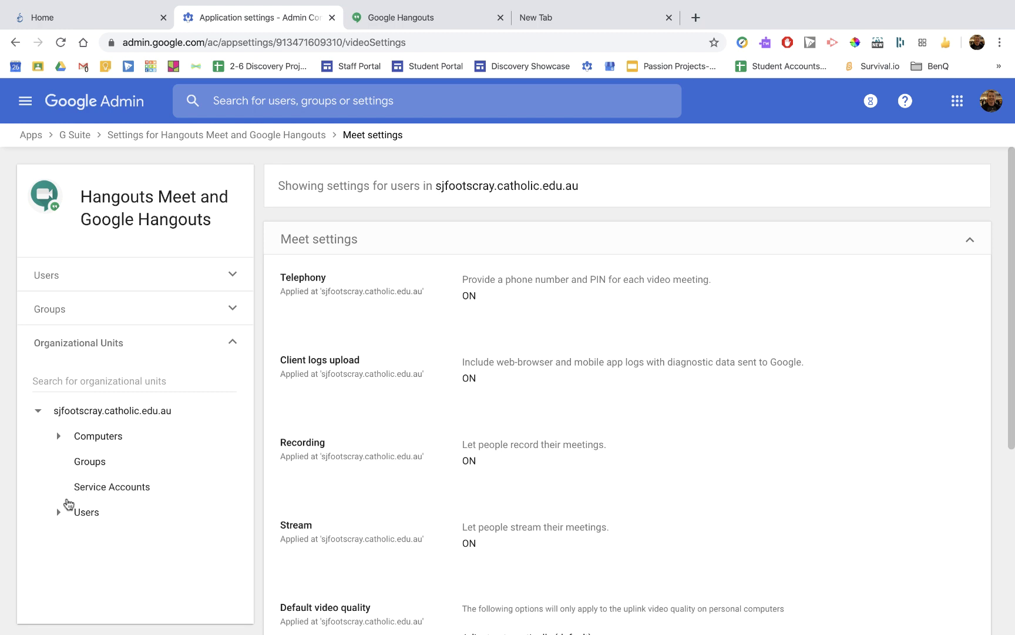
# Select Staff under Users and review its inherited Meet settings, including automatic video quality.
pyautogui.click(59, 512)
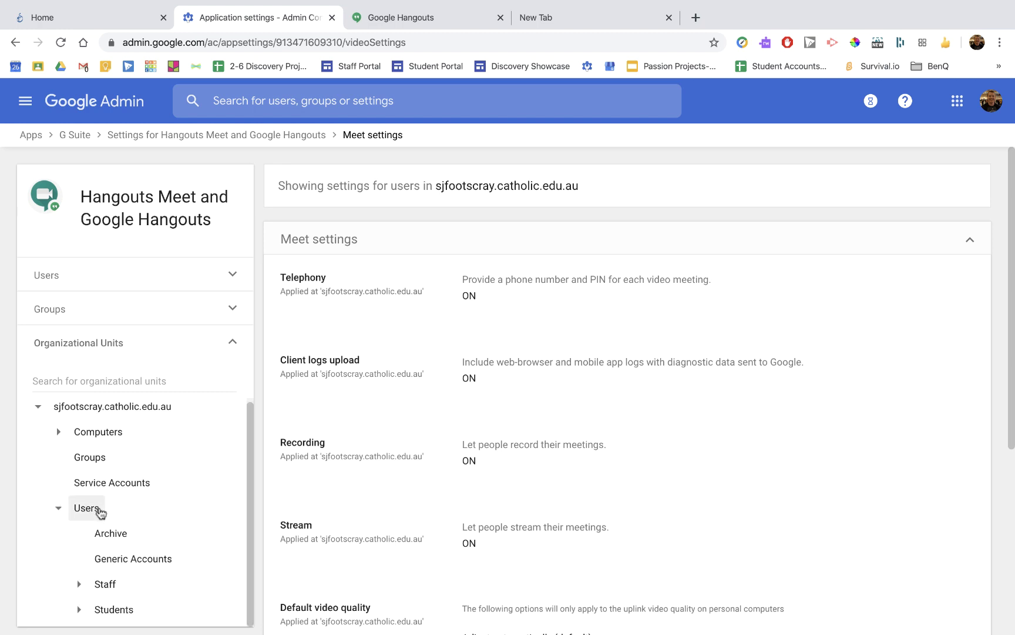
pyautogui.click(115, 587)
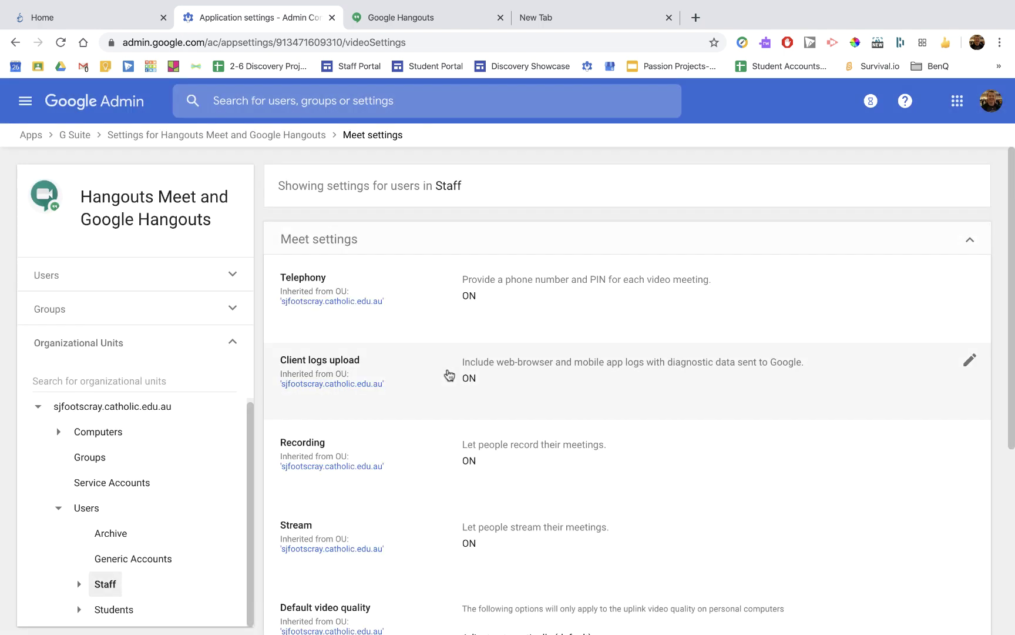
pyautogui.scroll(-2, 488, 333)
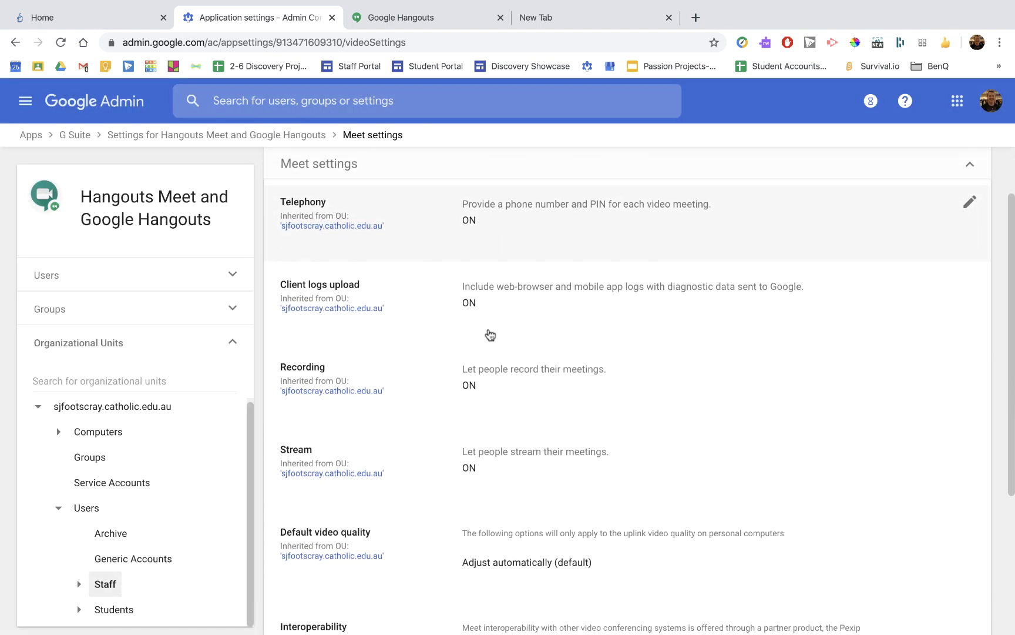
pyautogui.scroll(-1, 490, 335)
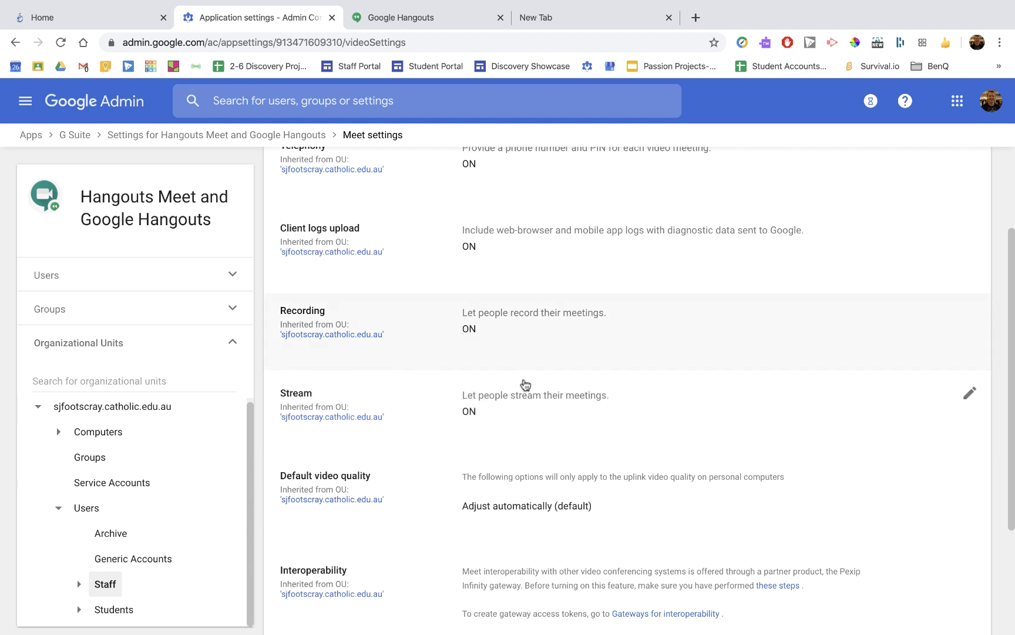
pyautogui.scroll(-3, 525, 385)
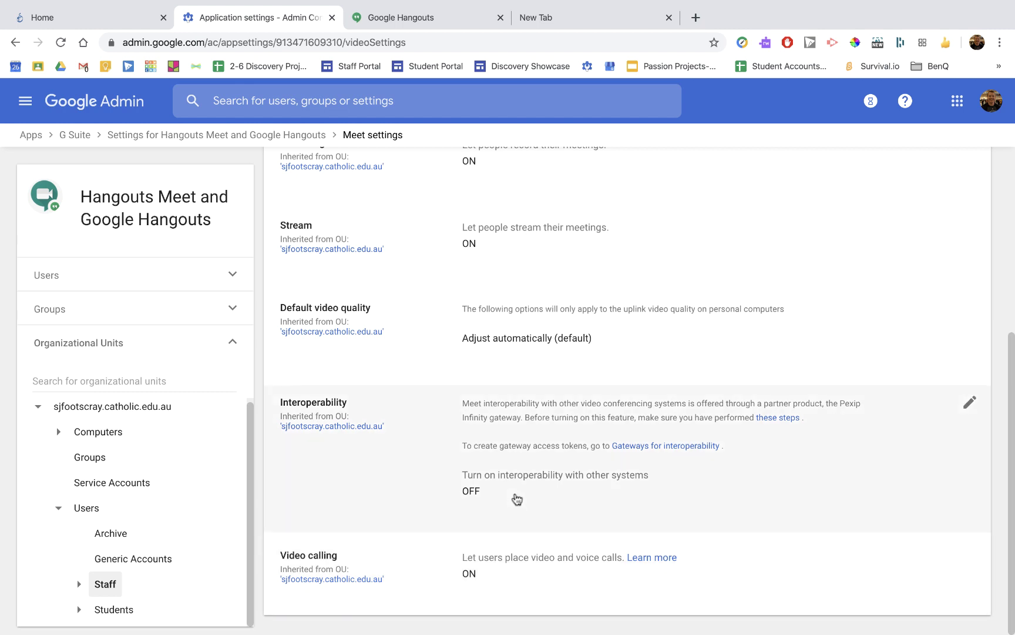
pyautogui.scroll(5, 517, 499)
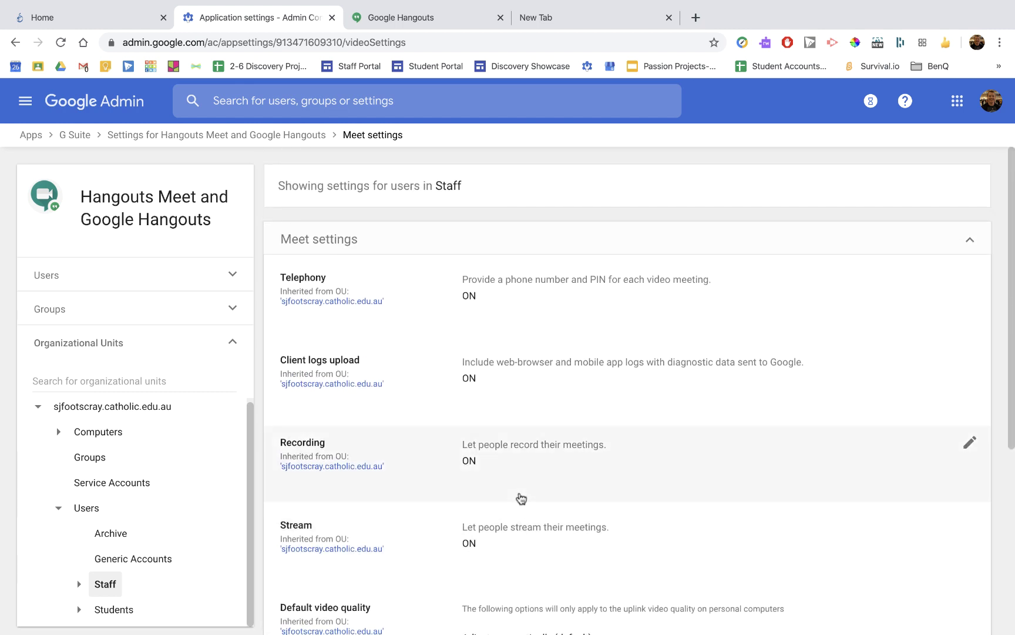
pyautogui.scroll(-5, 521, 499)
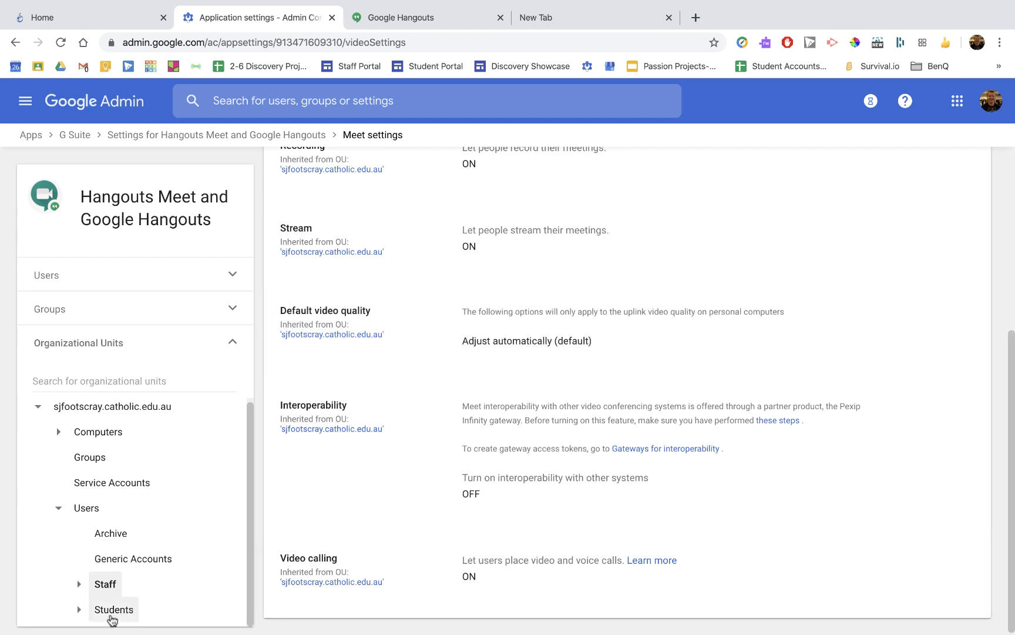
# Select the Students unit and check its Recording, Stream and Video calling overrides set to OFF.
pyautogui.click(112, 611)
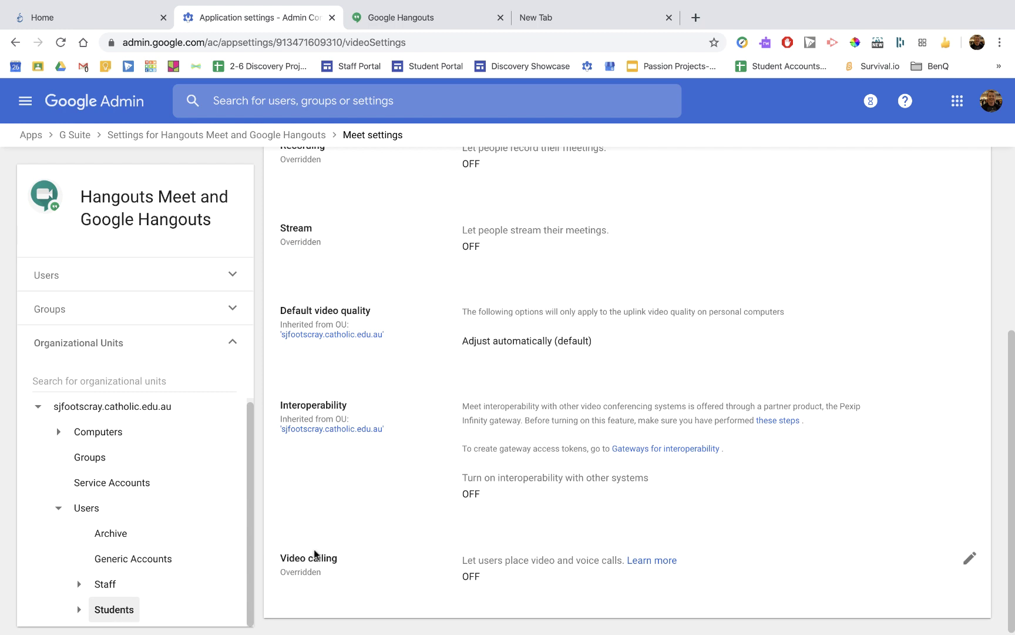
pyautogui.scroll(3, 359, 490)
pyautogui.scroll(3, 363, 489)
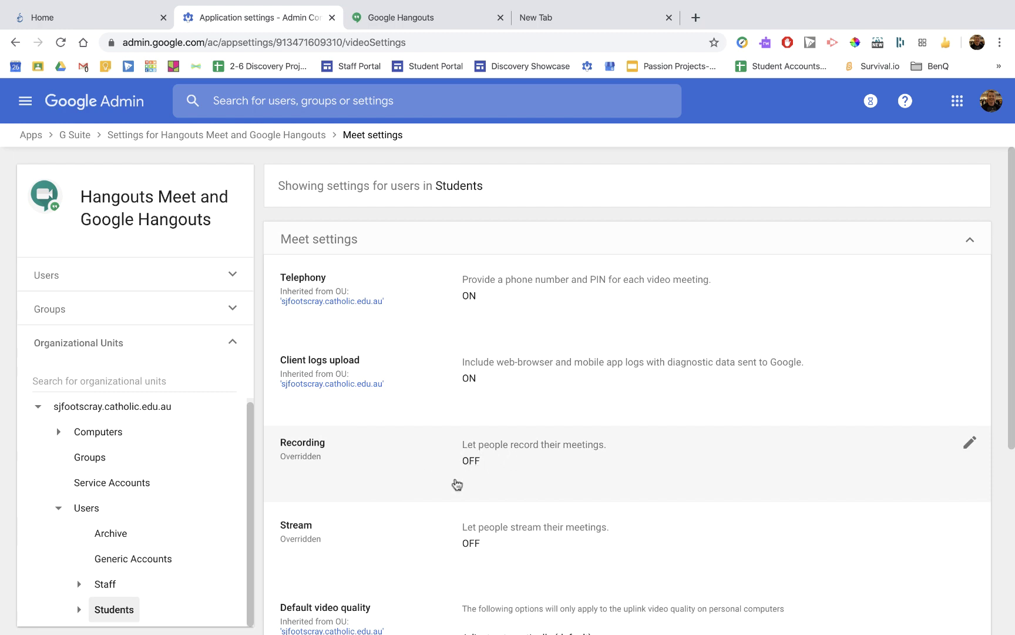
pyautogui.scroll(-2, 421, 511)
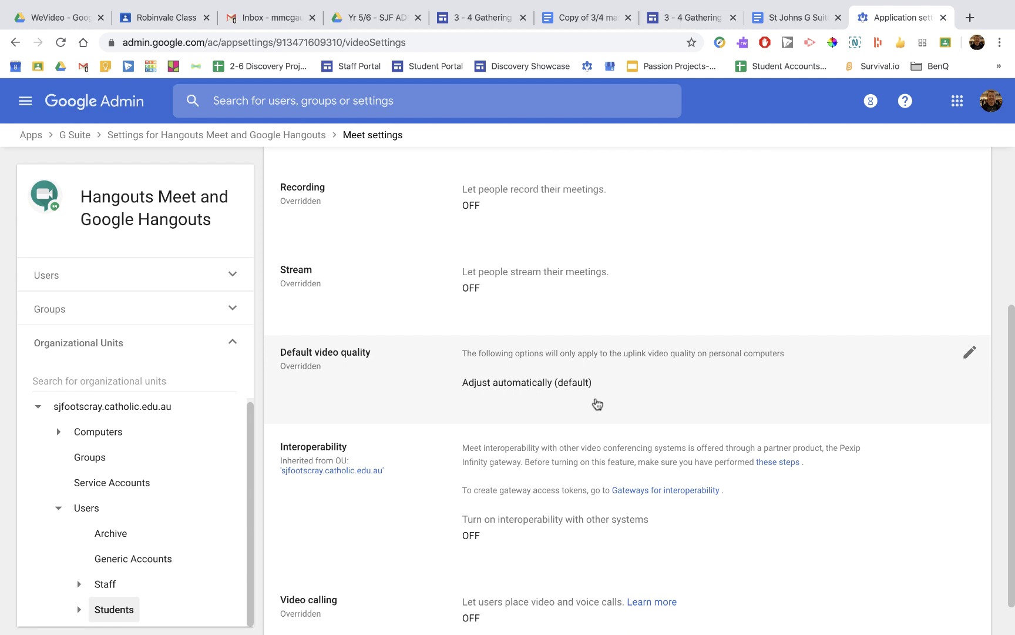
# Change the Students unit's default video quality to Audio only and save it.
pyautogui.click(598, 404)
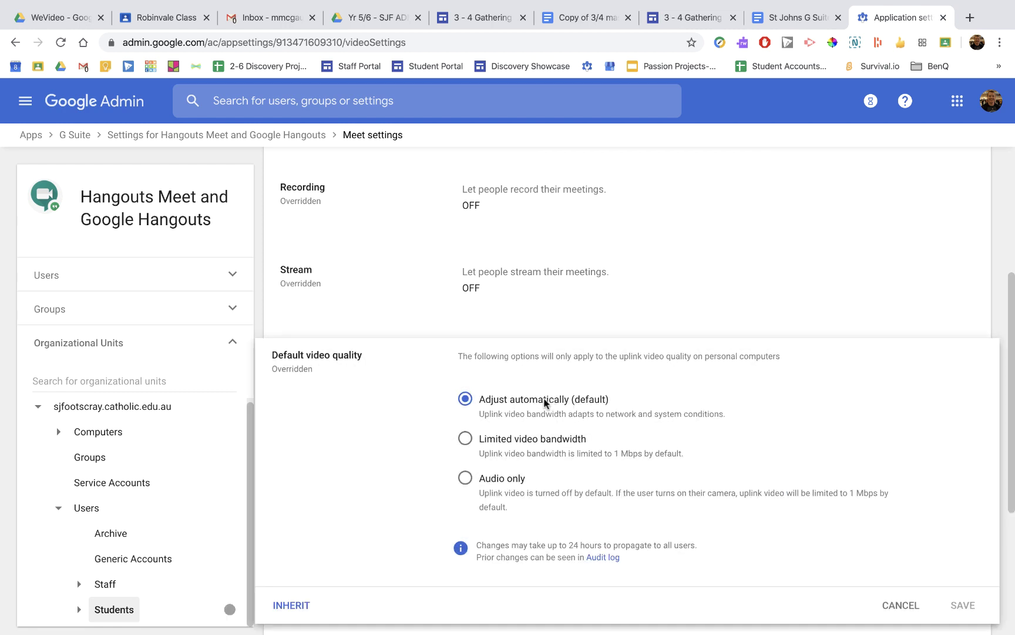
pyautogui.click(468, 480)
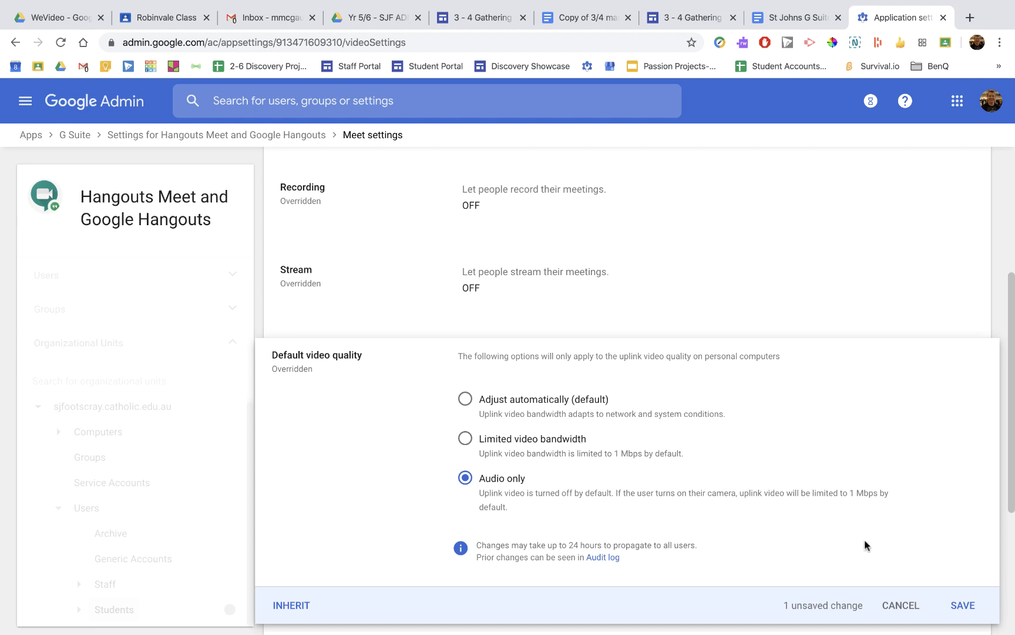
pyautogui.click(962, 606)
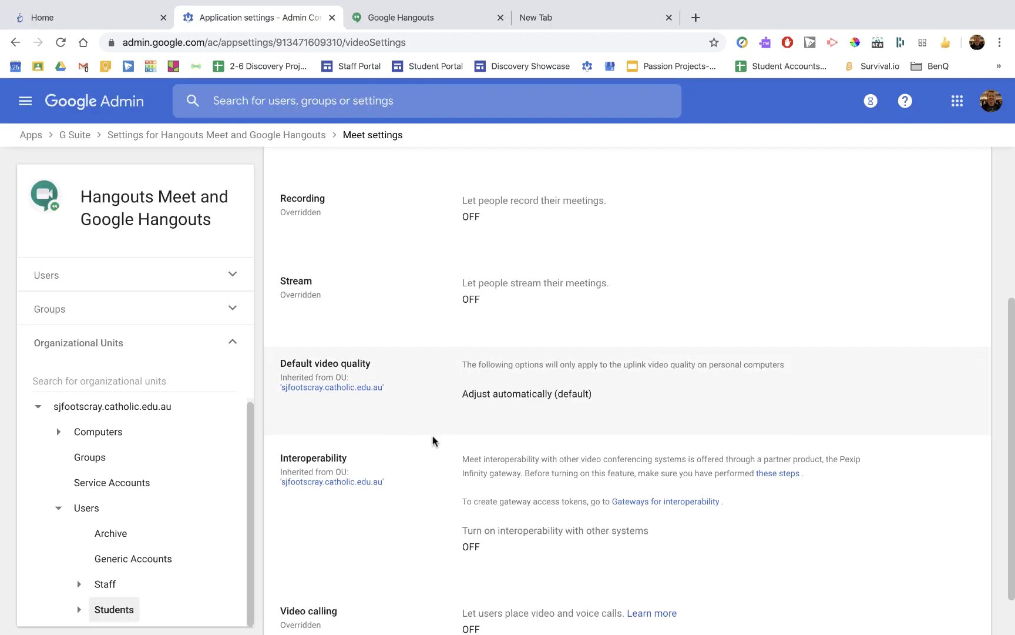
# Collapse the Meet settings panel to return to the Hangouts Meet and Google Hangouts overview.
pyautogui.scroll(-2, 410, 442)
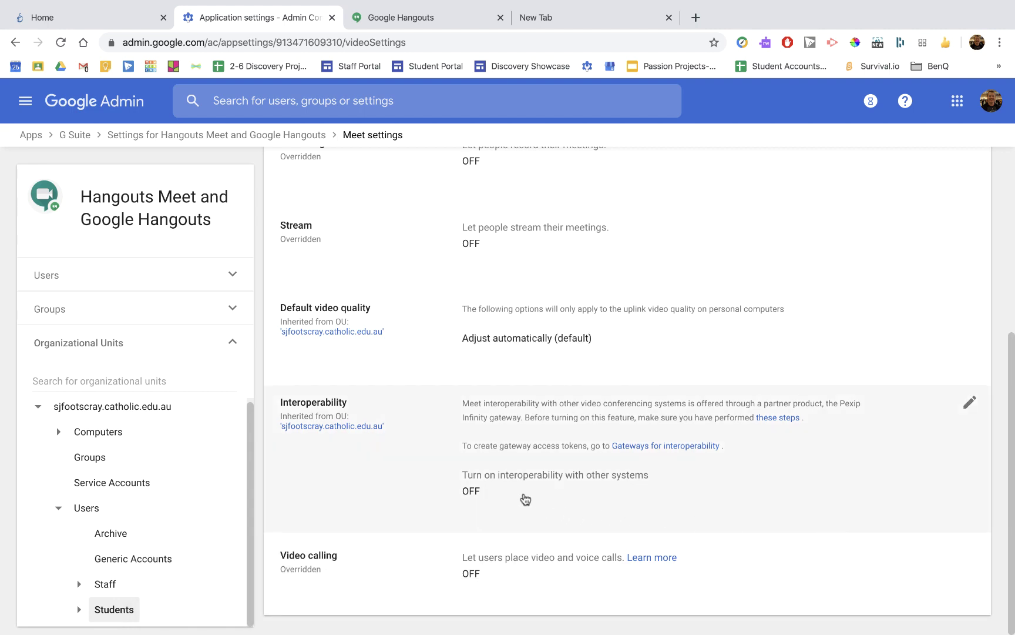
pyautogui.scroll(5, 529, 494)
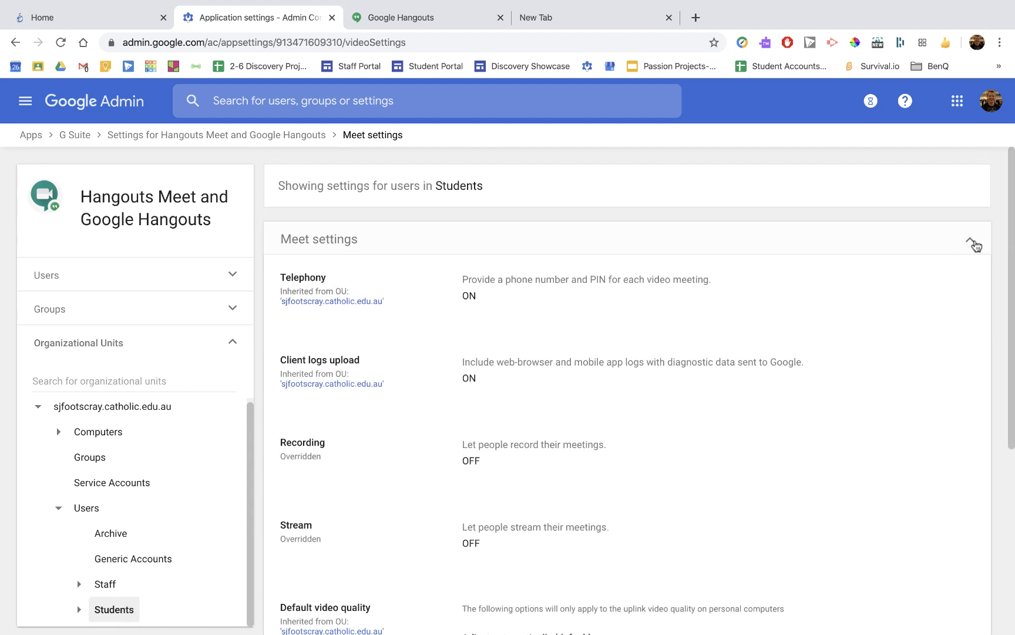
pyautogui.click(970, 241)
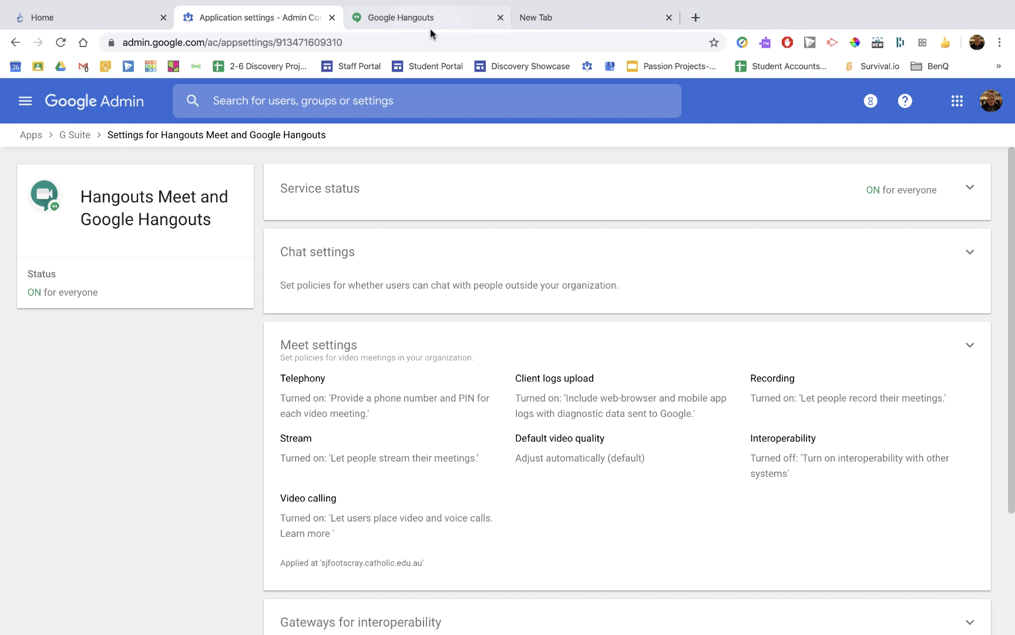
pyautogui.click(412, 18)
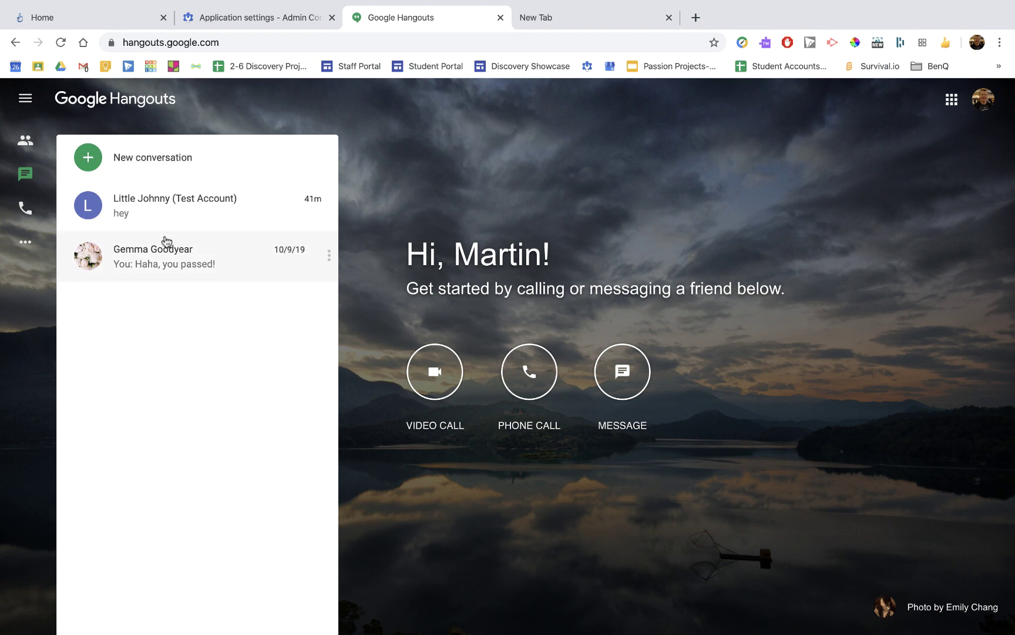
pyautogui.moveTo(179, 262)
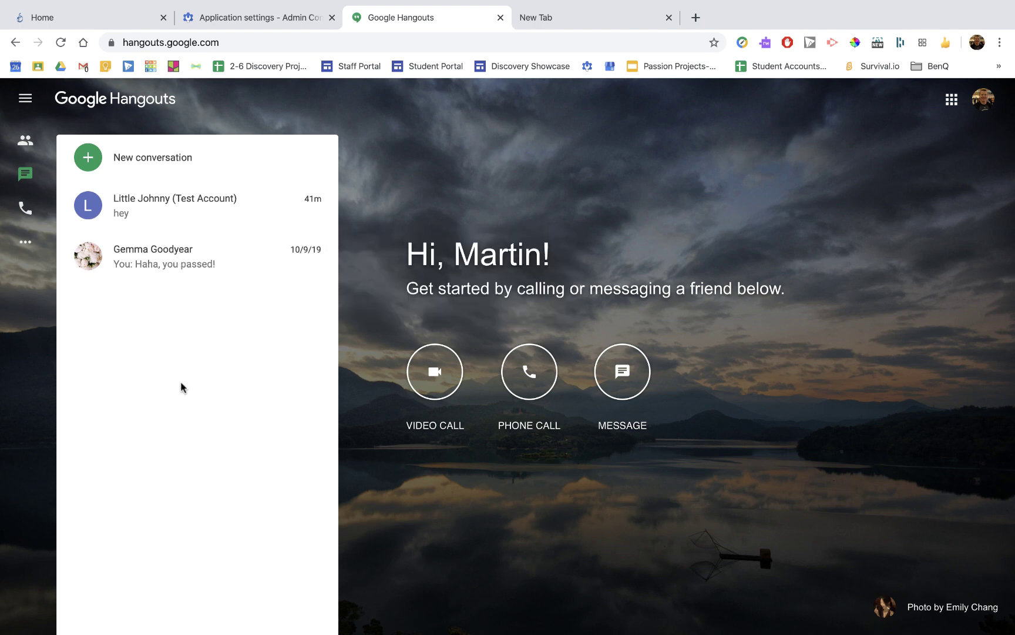
pyautogui.click(253, 19)
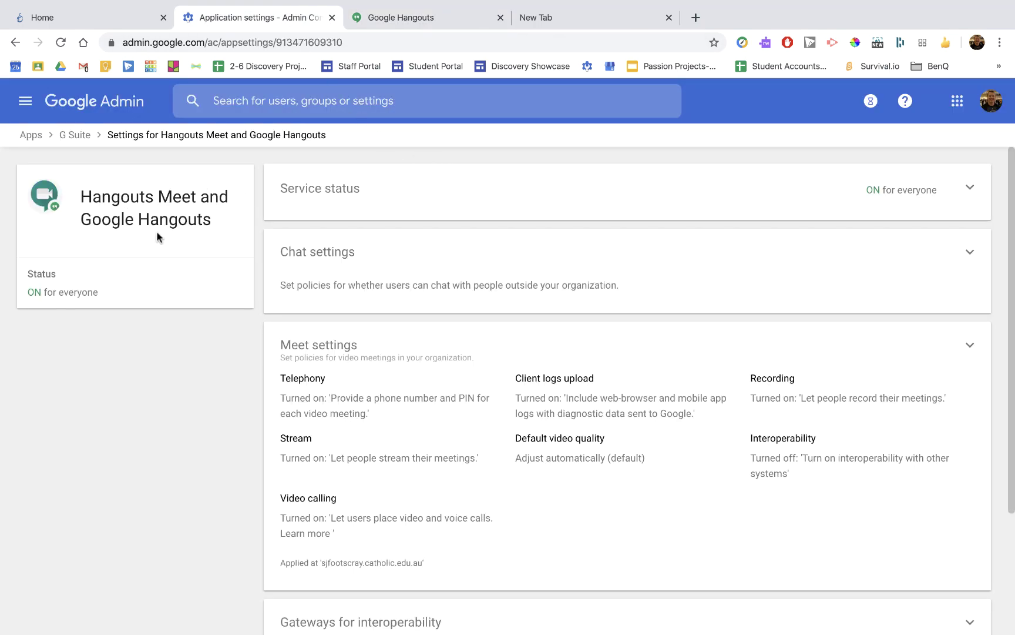
# Open Hangouts Chat settings and go to the Chat History card.
pyautogui.click(351, 257)
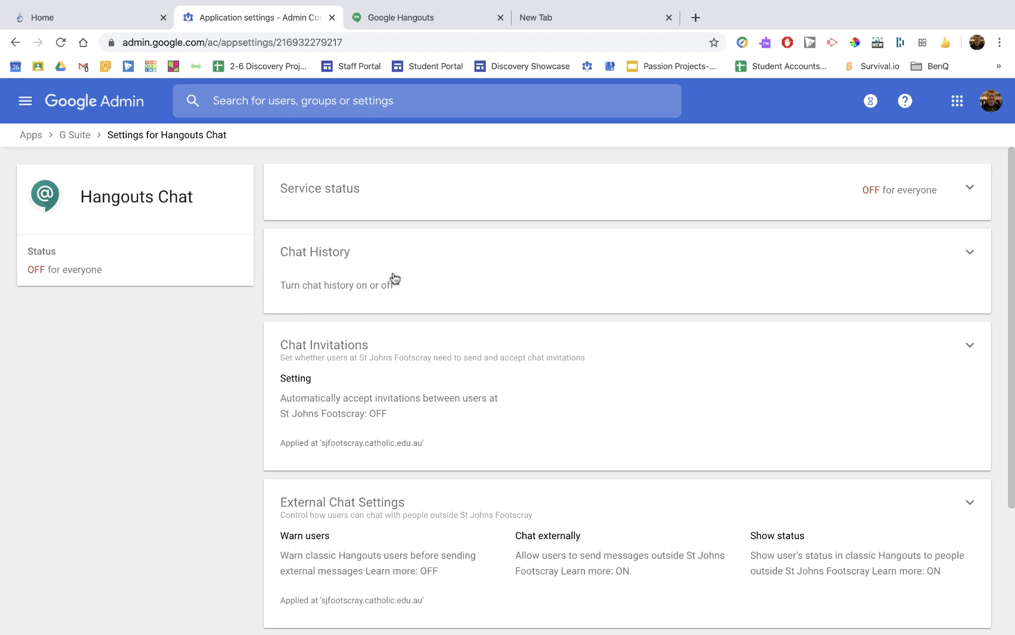
pyautogui.scroll(-1, 396, 278)
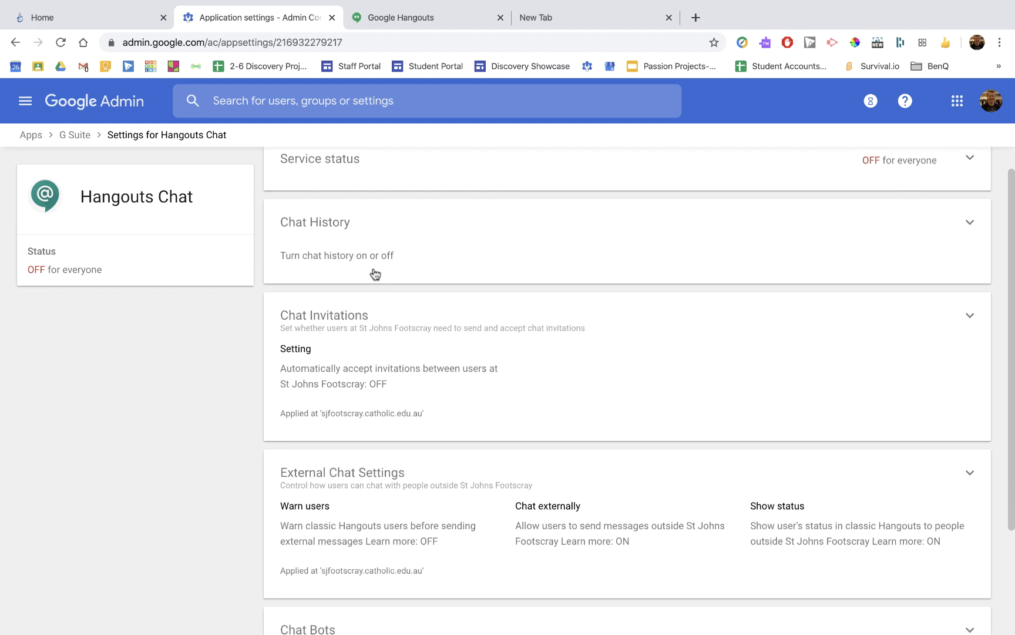
pyautogui.click(350, 250)
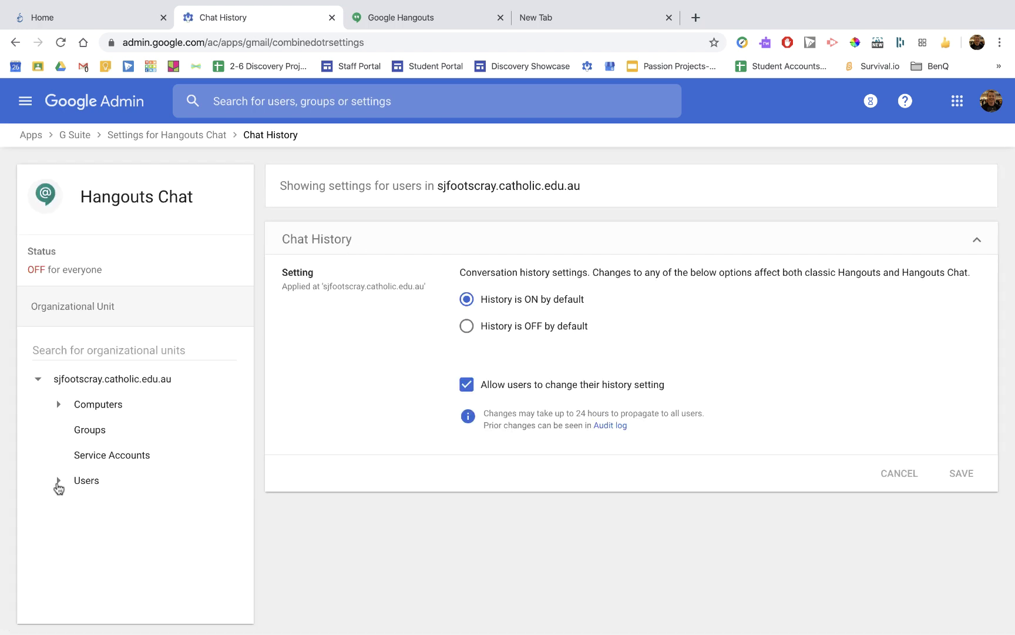
# Review the Students unit's Chat History options, then collapse back to the Hangouts Chat overview.
pyautogui.click(58, 482)
pyautogui.click(130, 575)
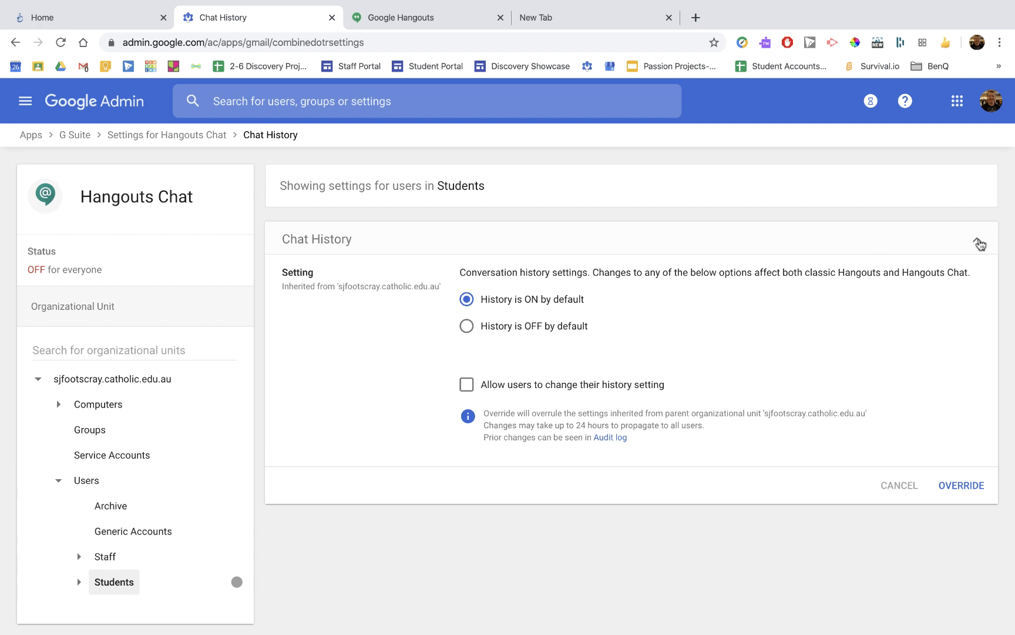
pyautogui.click(979, 242)
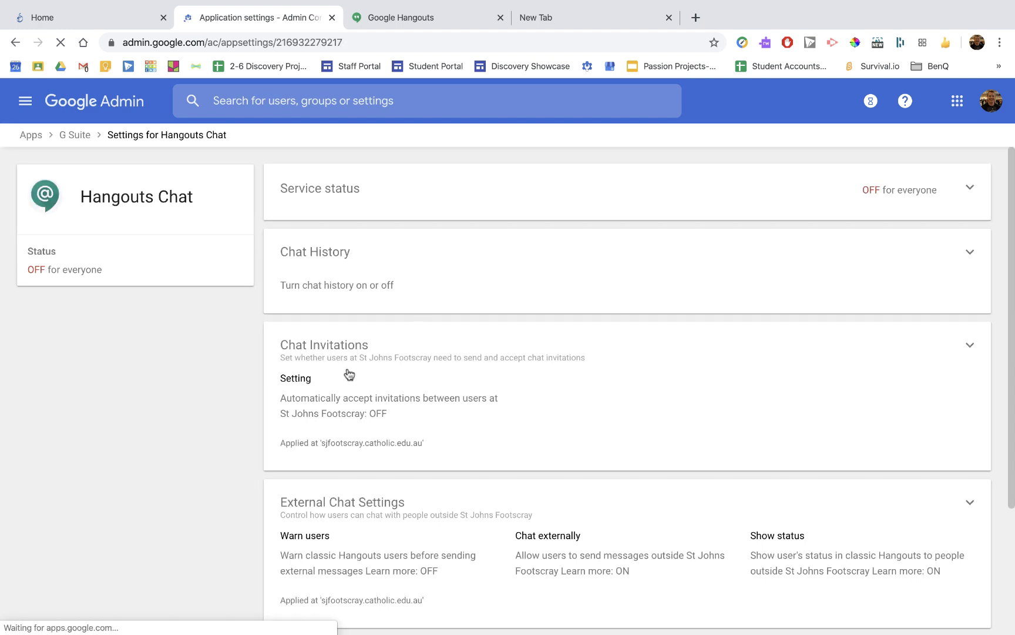
# Open External Chat Settings and select the Students unit under Users.
pyautogui.scroll(-4, 364, 411)
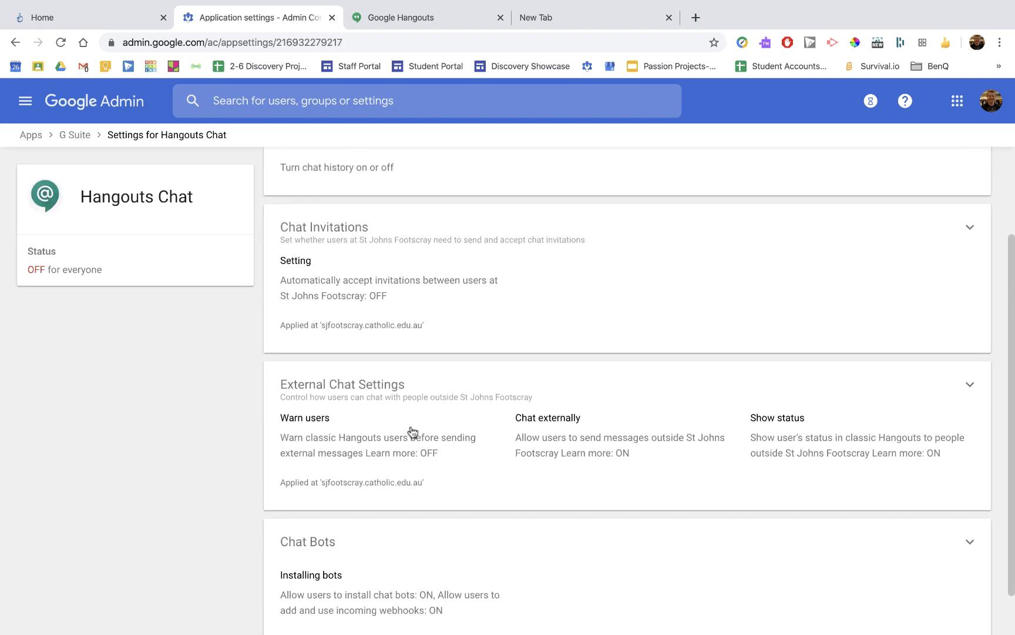
pyautogui.click(410, 430)
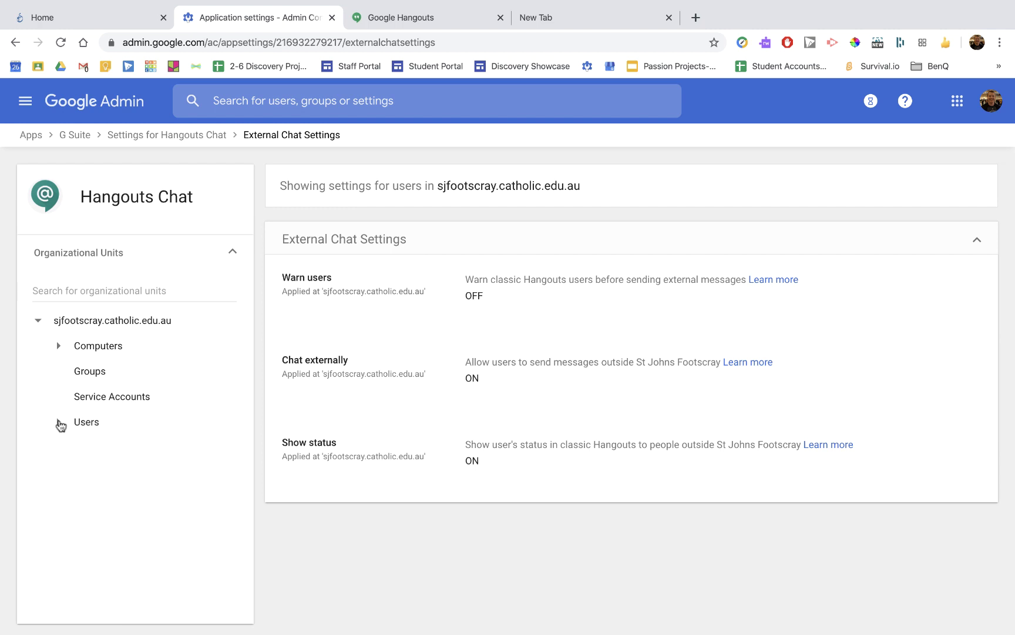
pyautogui.click(59, 422)
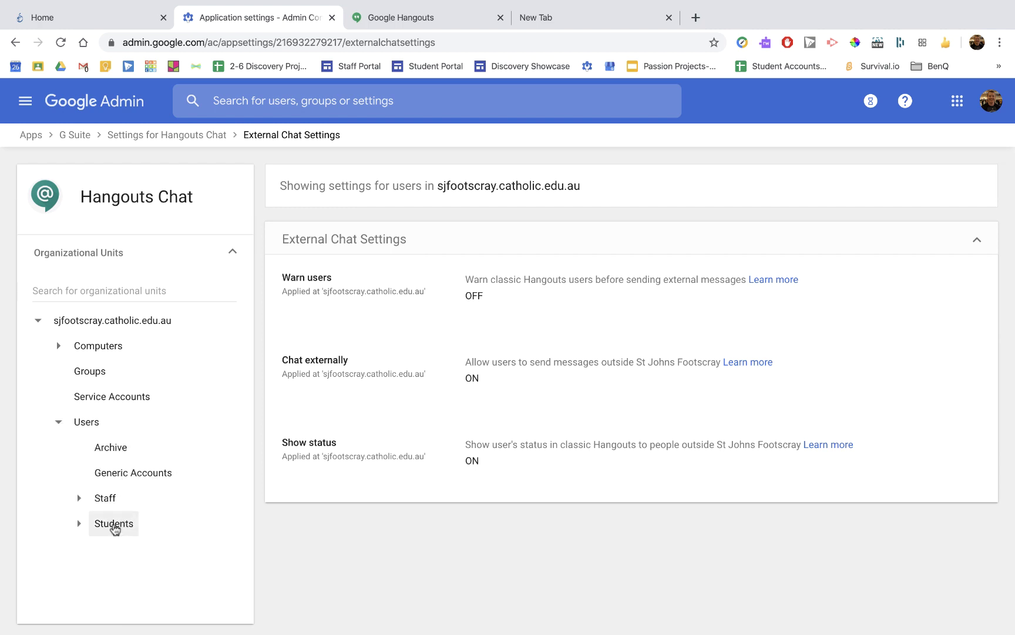
pyautogui.click(114, 526)
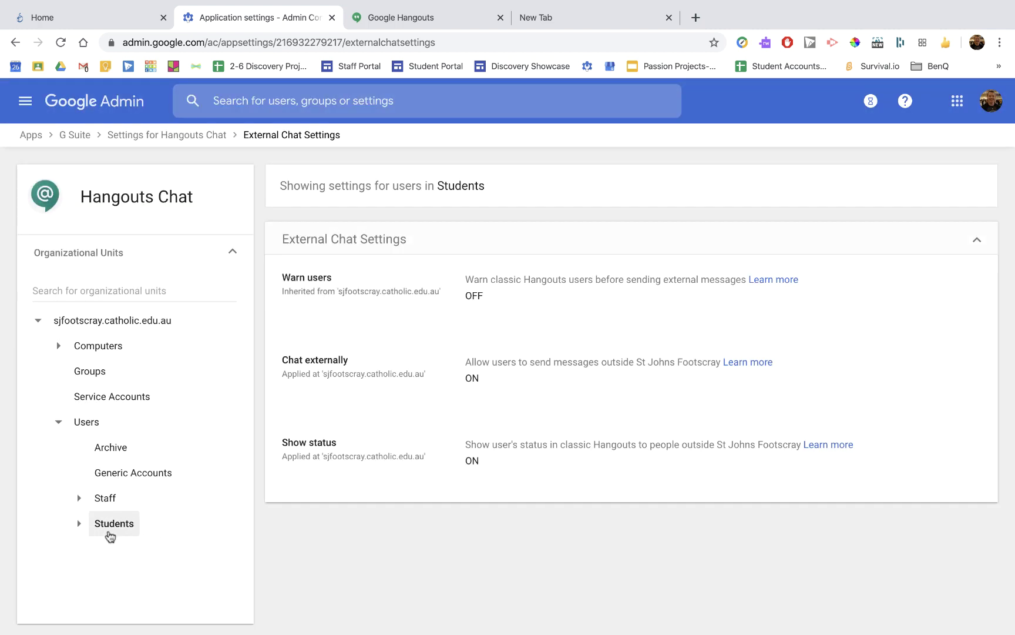